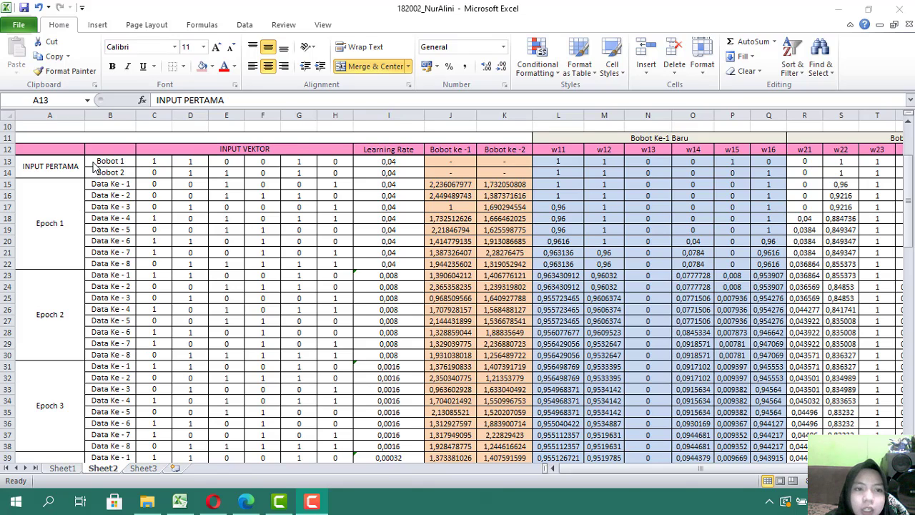
Examine the input vectors of the two starting weights and the Epoch 1 data, plus the initial learning rate in I13:I14.
{"action": "left_click", "coordinate": [92, 159]}
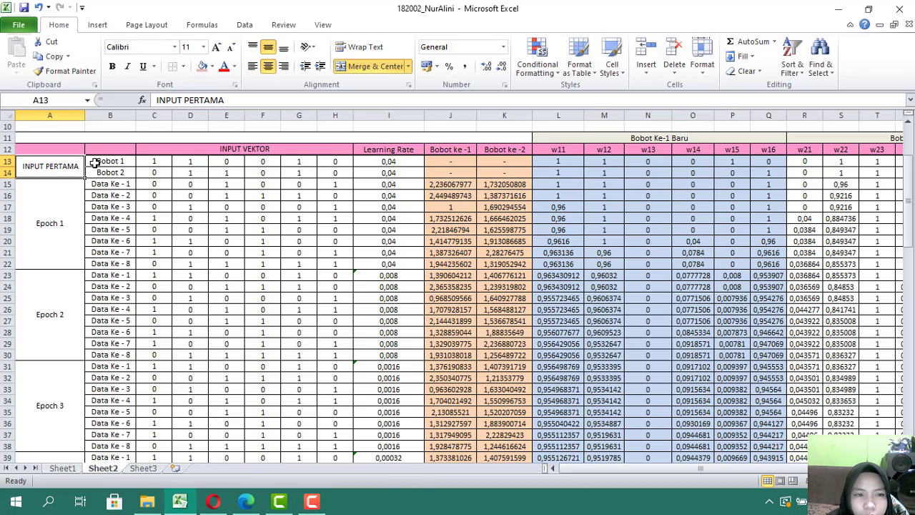
{"action": "left_click_drag", "start_coordinate": [95, 161], "coordinate": [336, 177]}
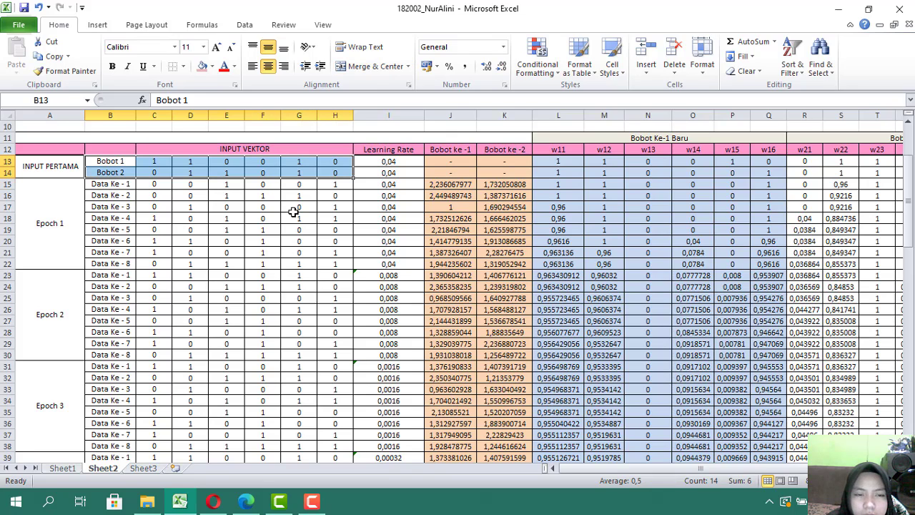
{"action": "left_click_drag", "start_coordinate": [106, 184], "coordinate": [330, 264]}
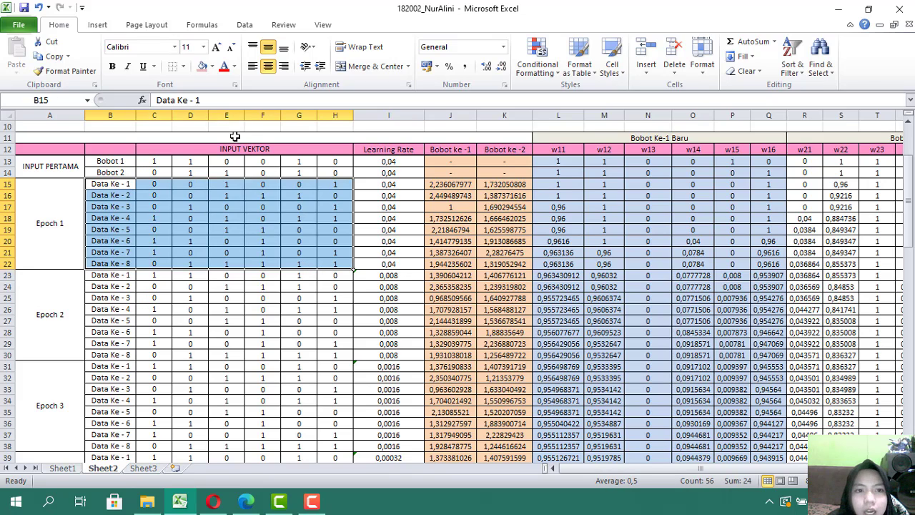
{"action": "left_click", "coordinate": [235, 136]}
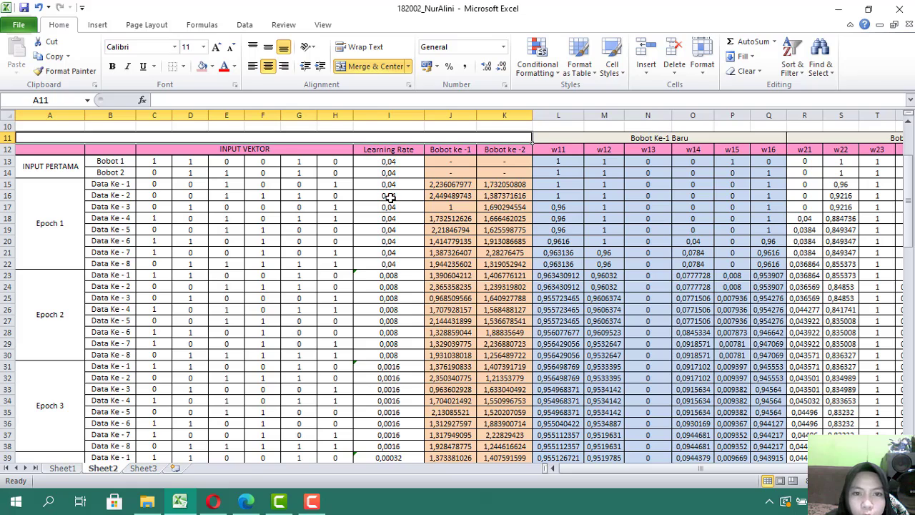
{"action": "left_click", "coordinate": [379, 162]}
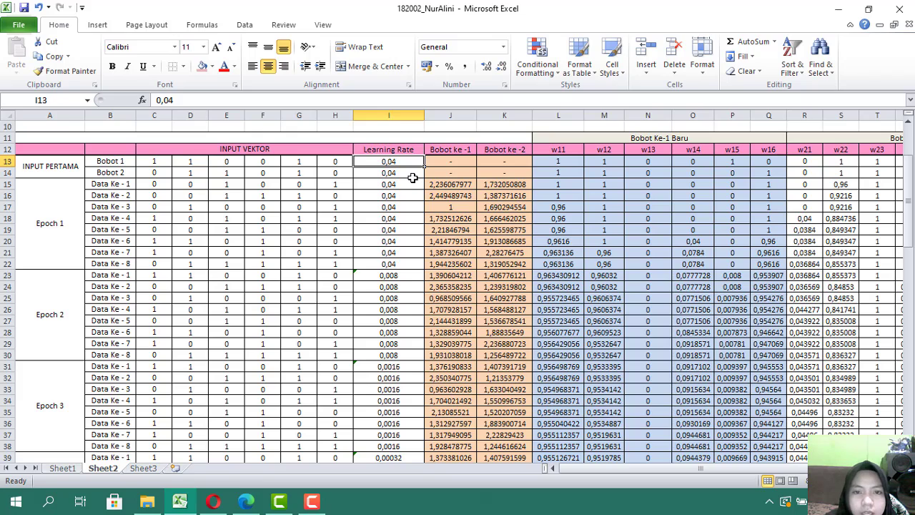
{"action": "left_click", "coordinate": [412, 175]}
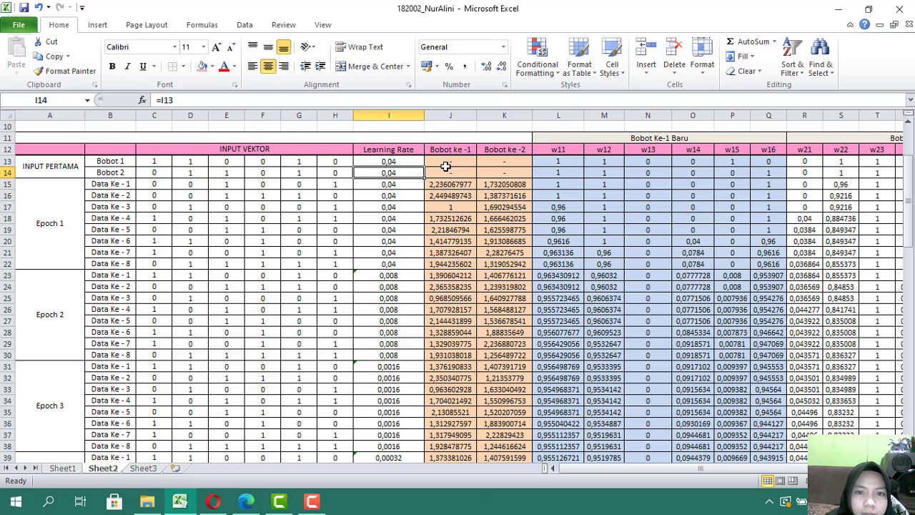
Inspect the distance formula for Bobot ke-1 in J15, tracing the cells it references in the input vectors.
{"action": "left_click", "coordinate": [435, 184]}
{"action": "left_click", "coordinate": [525, 102]}
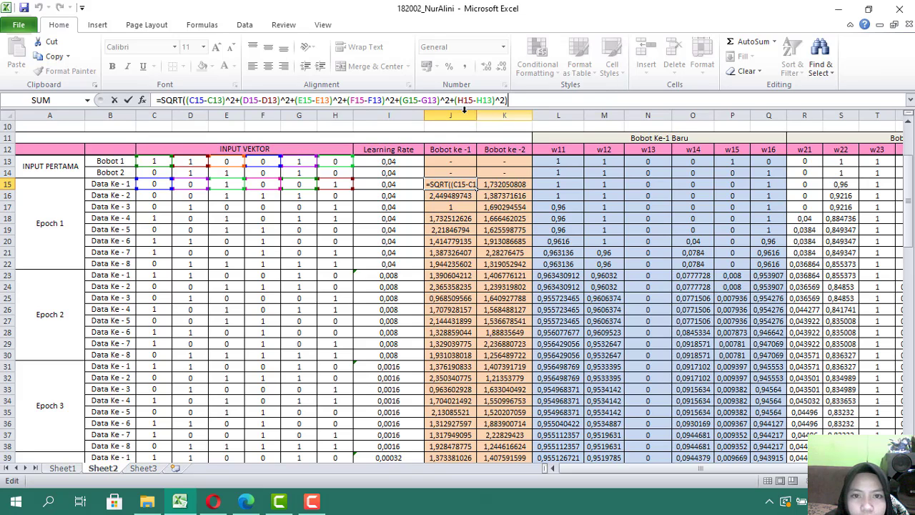
{"action": "key", "text": "Return"}
{"action": "left_click", "coordinate": [461, 184]}
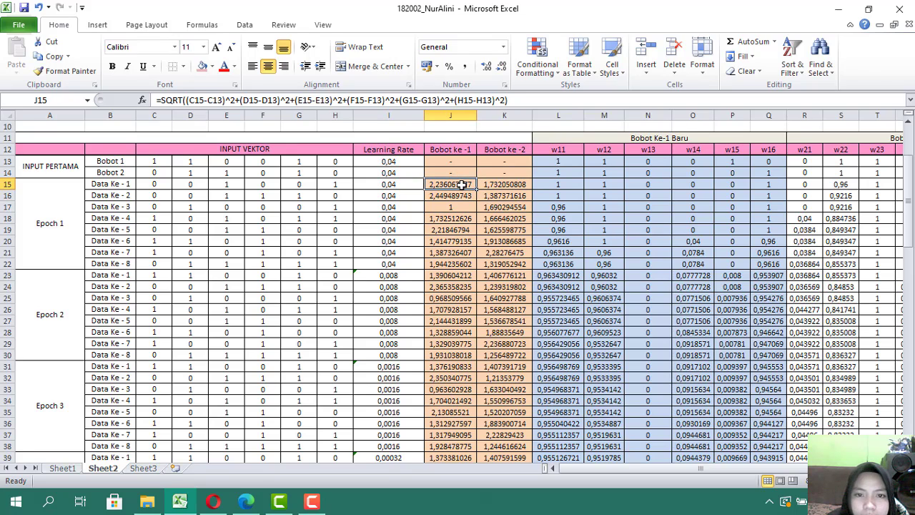
Inspect the Bobot ke-2 distance formula in K15 and trace its references to Data Ke-1 and Bobot 2.
{"action": "left_click", "coordinate": [516, 184]}
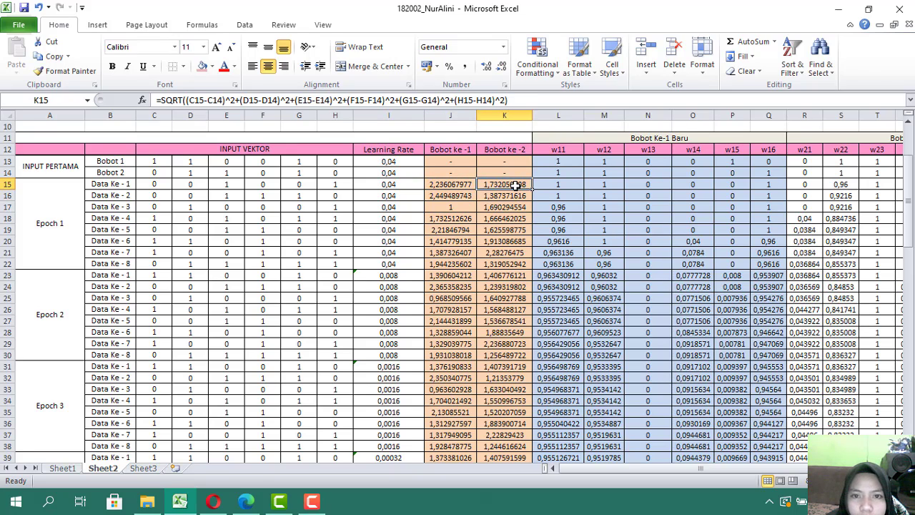
{"action": "left_click", "coordinate": [523, 100]}
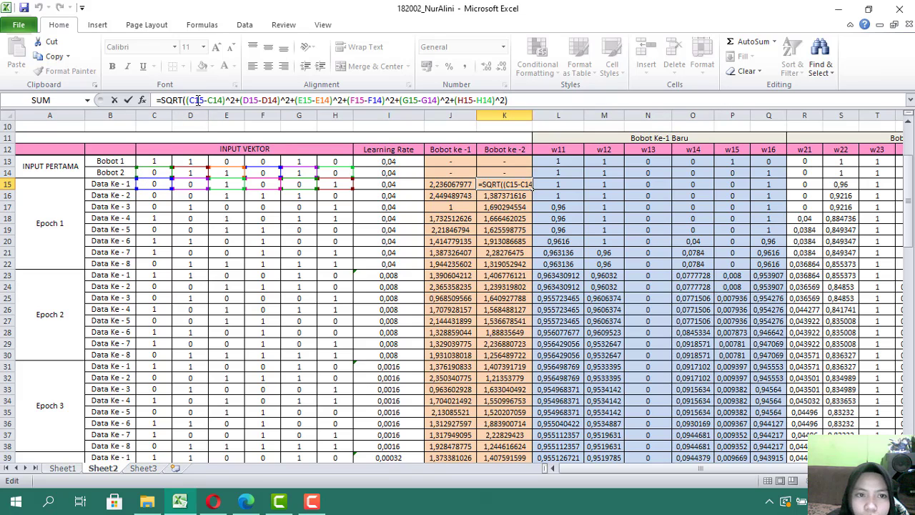
{"action": "left_click", "coordinate": [222, 100]}
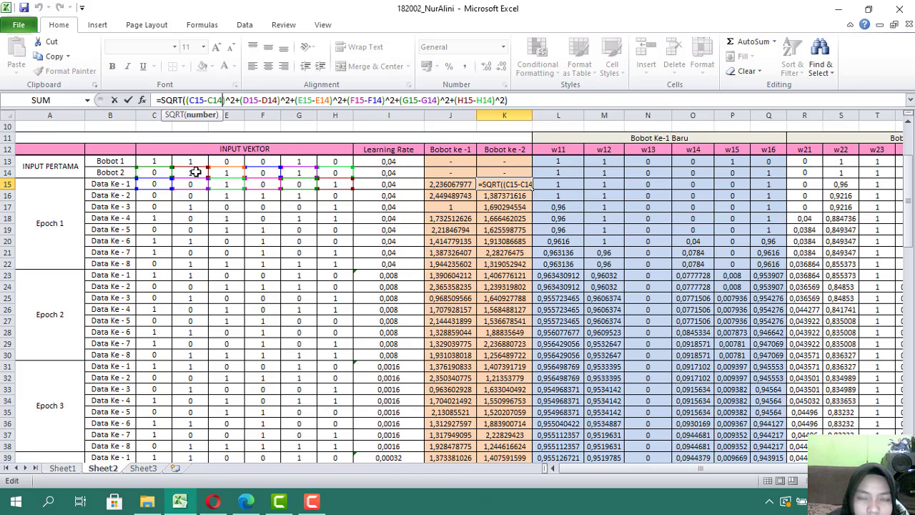
{"action": "left_click", "coordinate": [531, 100]}
{"action": "key", "text": "Return"}
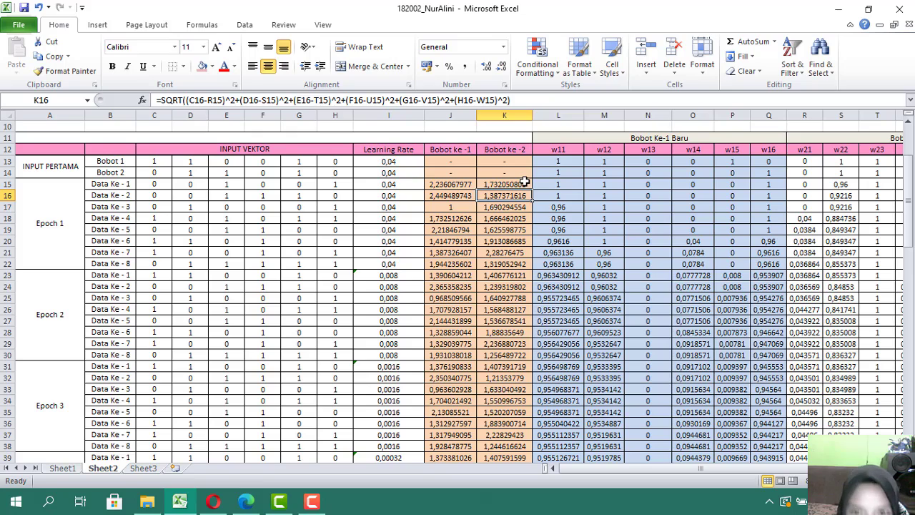
{"action": "left_click", "coordinate": [524, 183]}
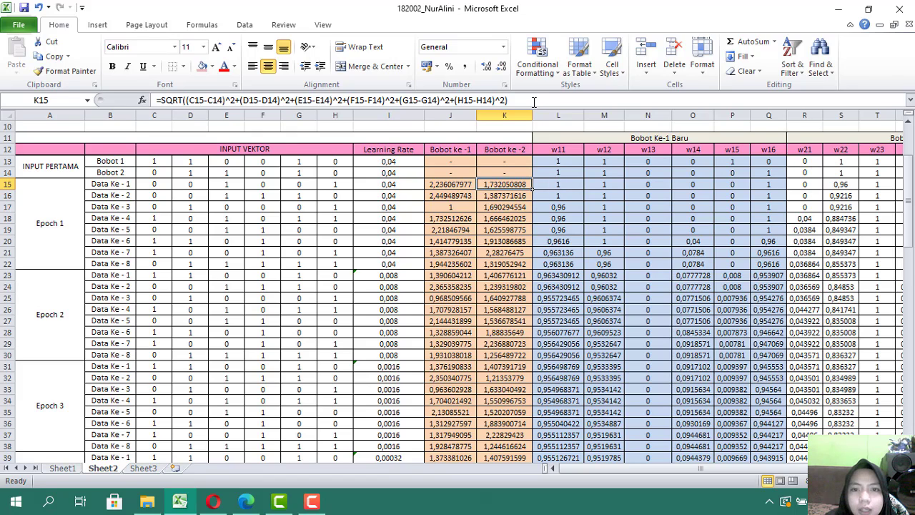
{"action": "key", "text": "F2"}
{"action": "key", "text": "Return"}
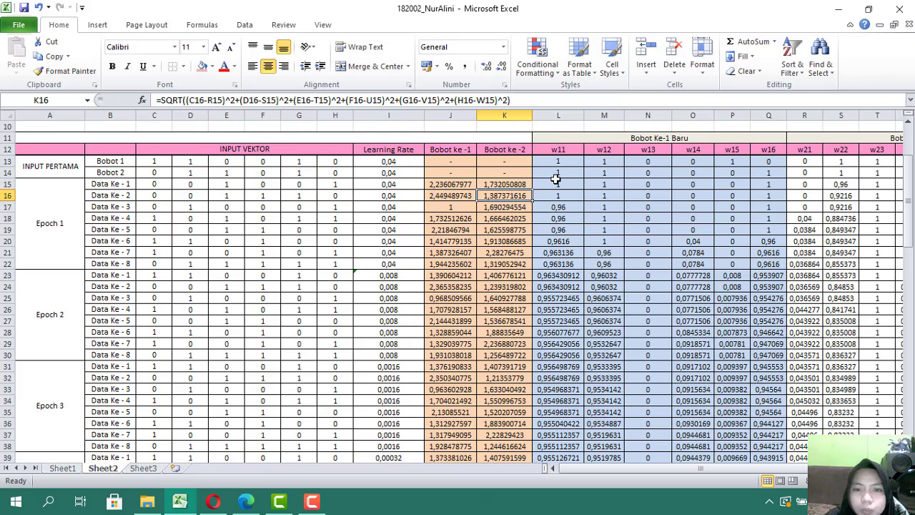
Inspect the IF formula that updates weight w11 in L15, including its condition, learning rate and input references.
{"action": "left_click", "coordinate": [557, 183]}
{"action": "left_click", "coordinate": [512, 97]}
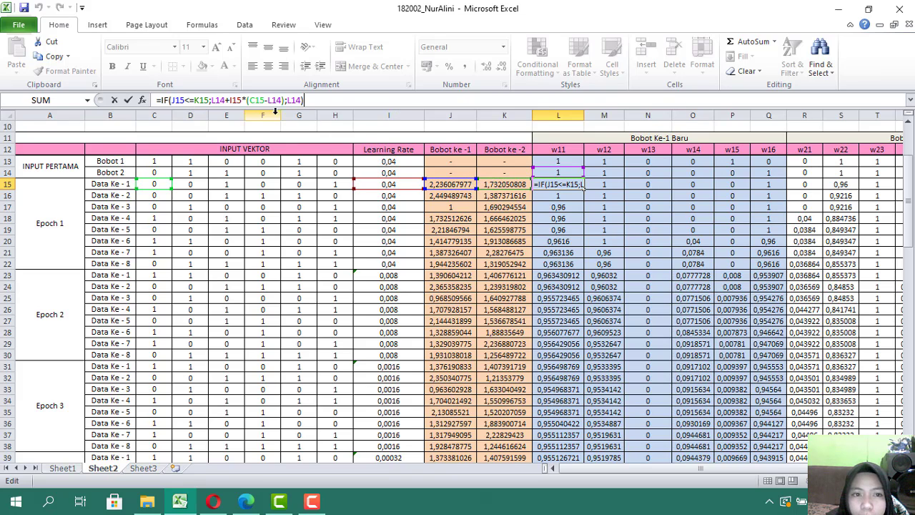
{"action": "left_click", "coordinate": [227, 100]}
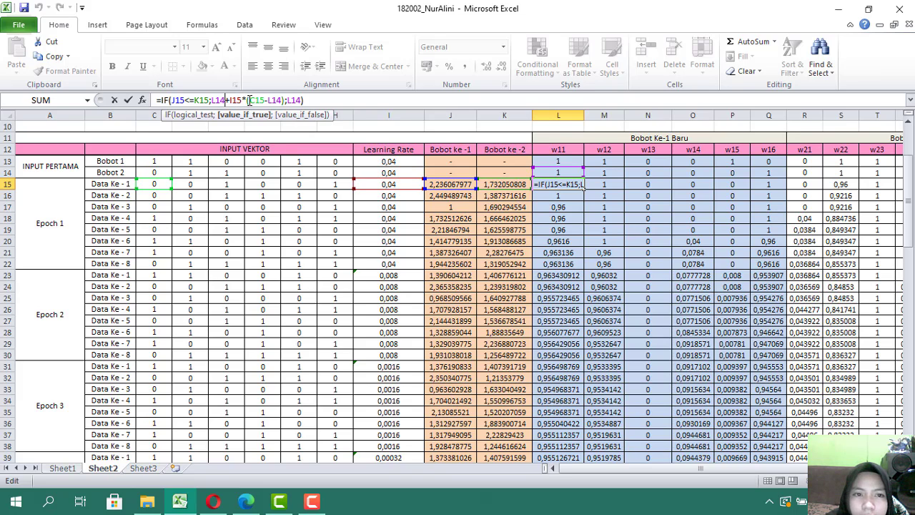
{"action": "left_click", "coordinate": [265, 100]}
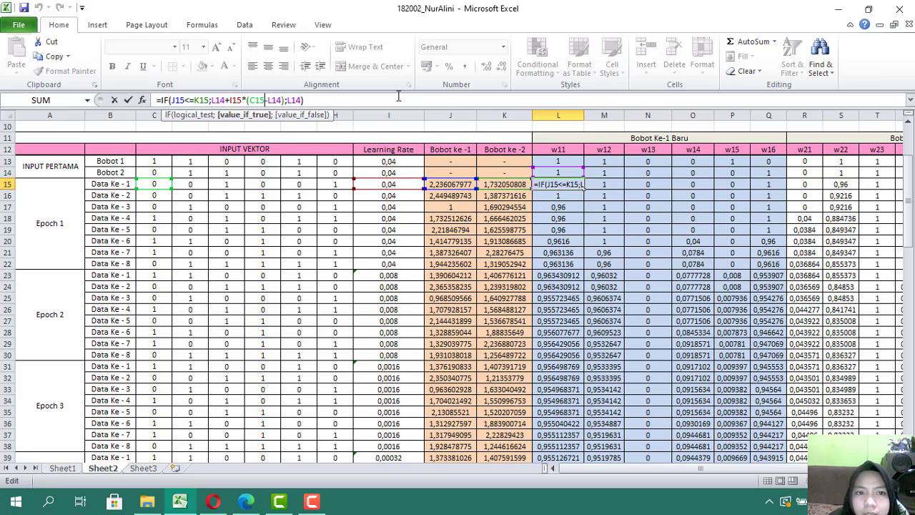
{"action": "key", "text": "Return"}
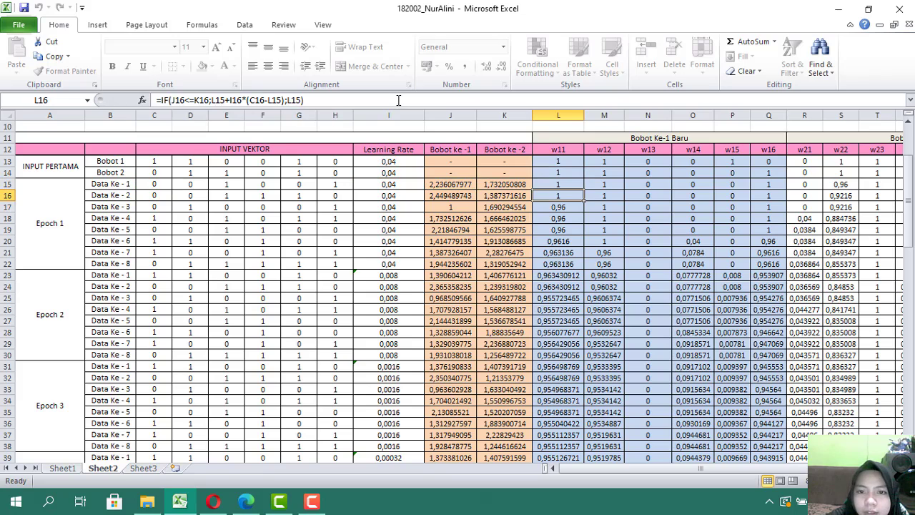
{"action": "left_click", "coordinate": [572, 183]}
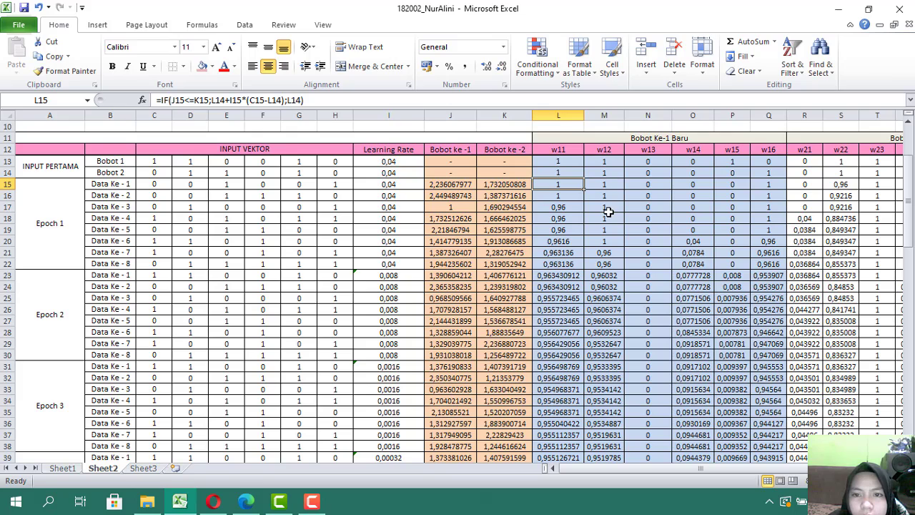
Inspect the IF formula that updates weight w12 in M15 and trace its referenced cells.
{"action": "left_click", "coordinate": [595, 184]}
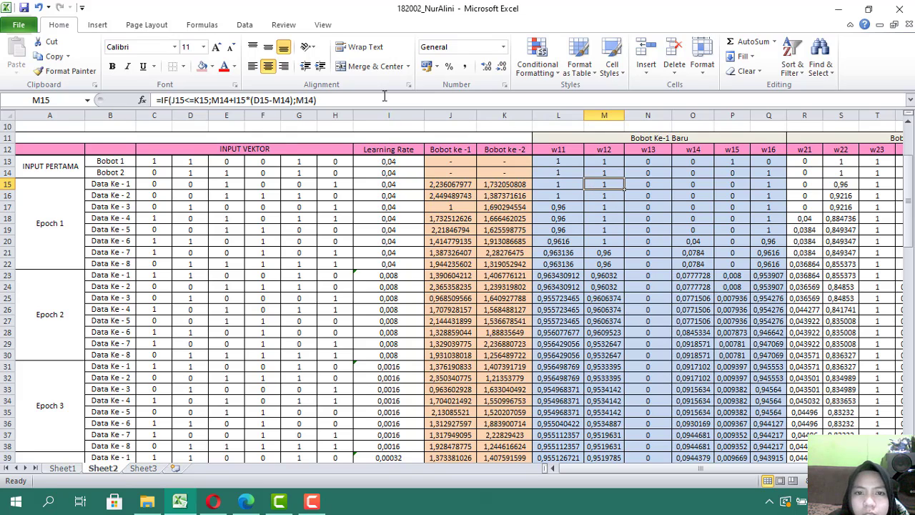
{"action": "left_click", "coordinate": [384, 99]}
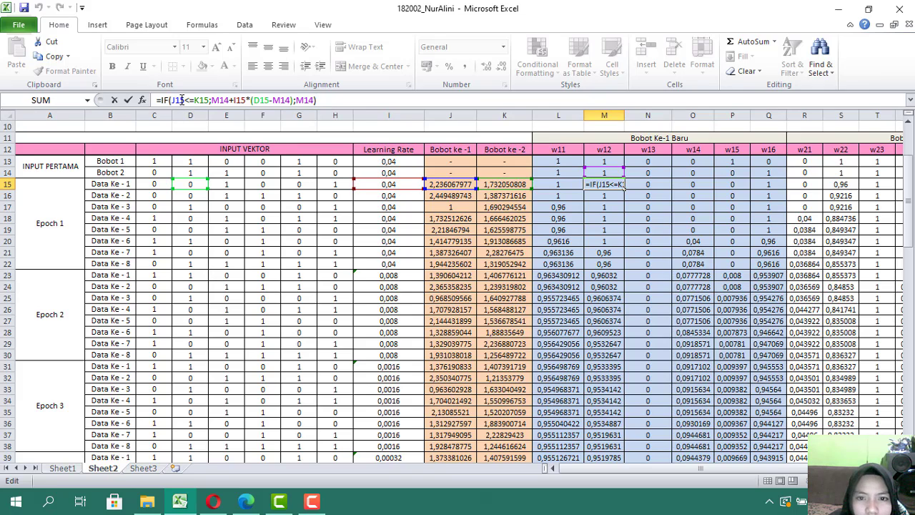
{"action": "left_click", "coordinate": [182, 100]}
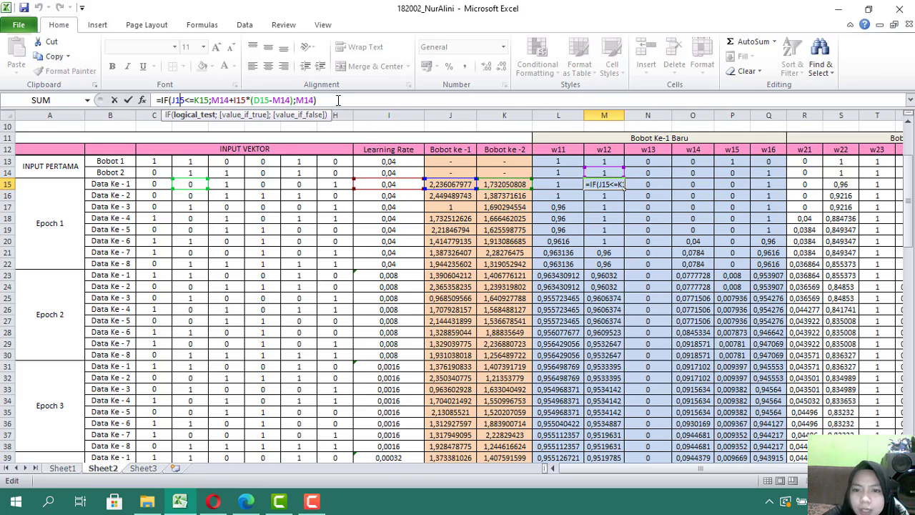
{"action": "key", "text": "Return"}
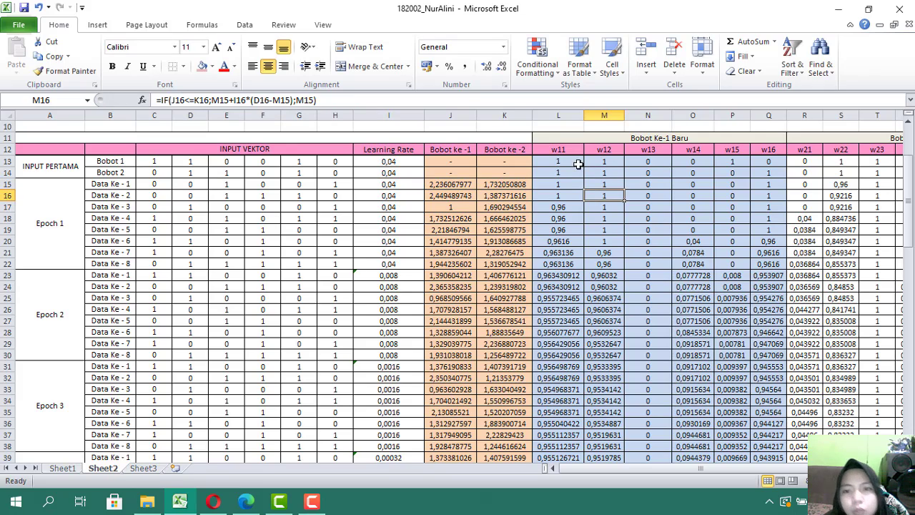
Inspect the IF formula that updates weight w21 in R16, tracing its distance, learning rate and input vector references.
{"action": "left_click_drag", "start_coordinate": [660, 469], "coordinate": [697, 472]}
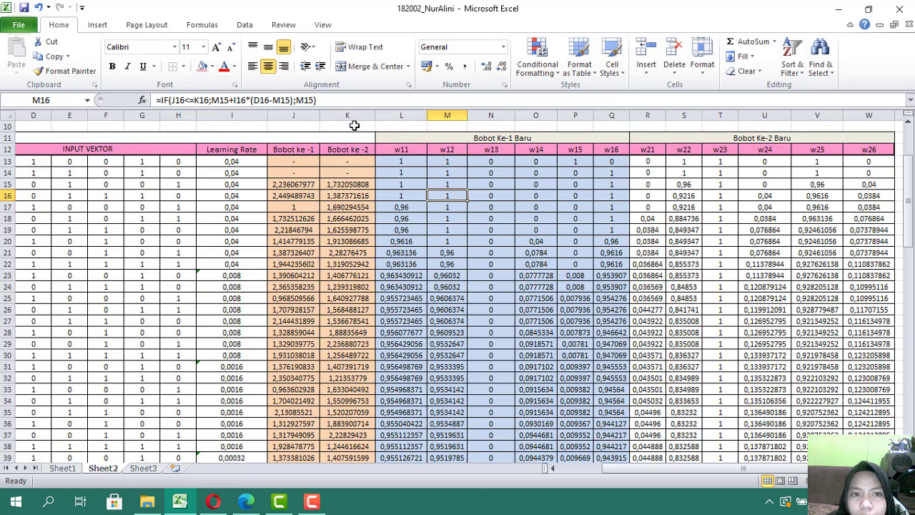
{"action": "left_click", "coordinate": [639, 468]}
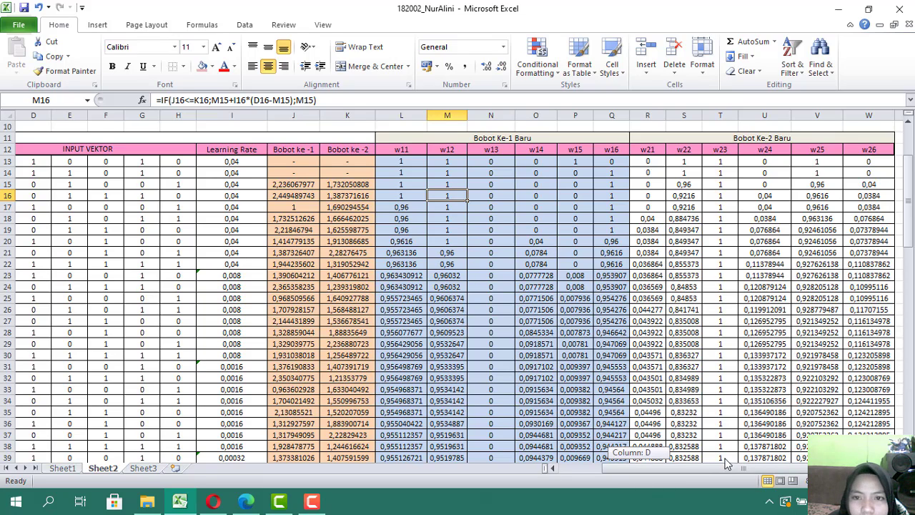
{"action": "left_click", "coordinate": [648, 197]}
{"action": "left_click", "coordinate": [313, 99]}
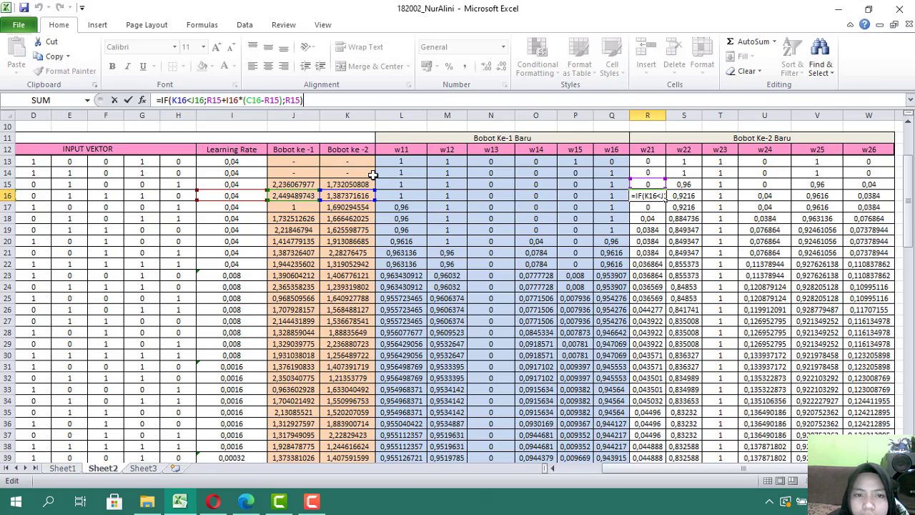
{"action": "left_click", "coordinate": [188, 100]}
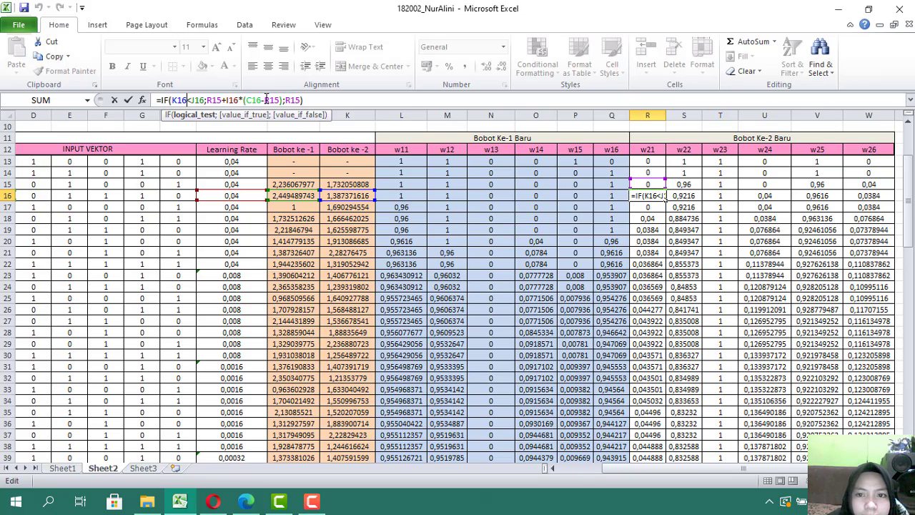
{"action": "left_click_drag", "start_coordinate": [705, 469], "coordinate": [606, 484]}
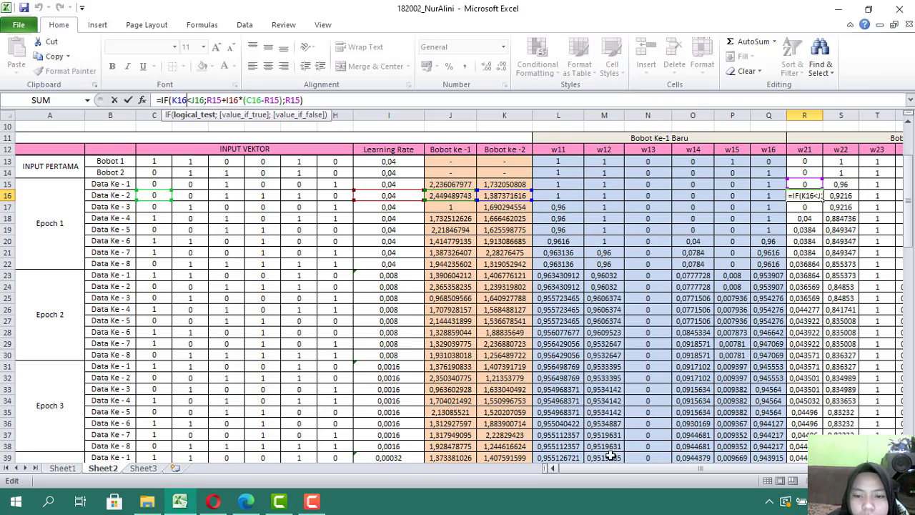
{"action": "key", "text": "Return"}
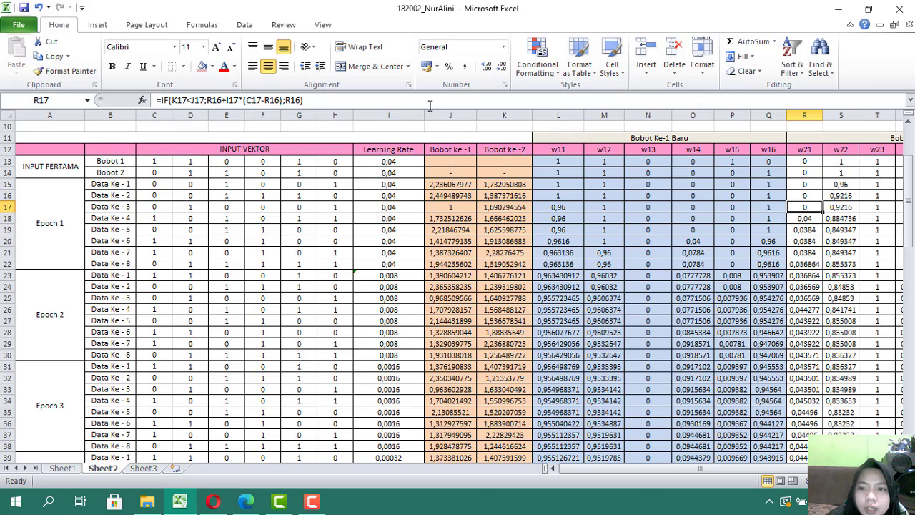
Inspect the w21 update formula in R15 and review the remaining Bobot Ke-2 Baru weight columns.
{"action": "left_click", "coordinate": [808, 184]}
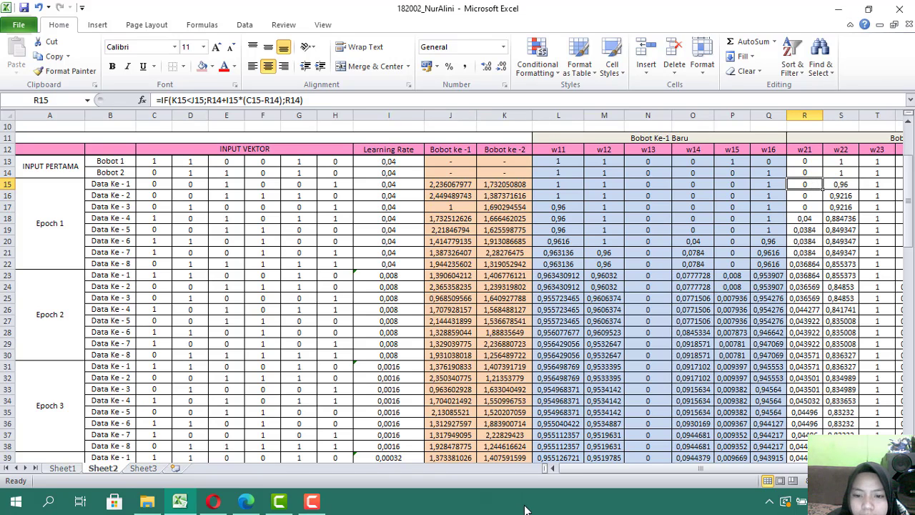
{"action": "left_click_drag", "start_coordinate": [564, 470], "coordinate": [592, 471]}
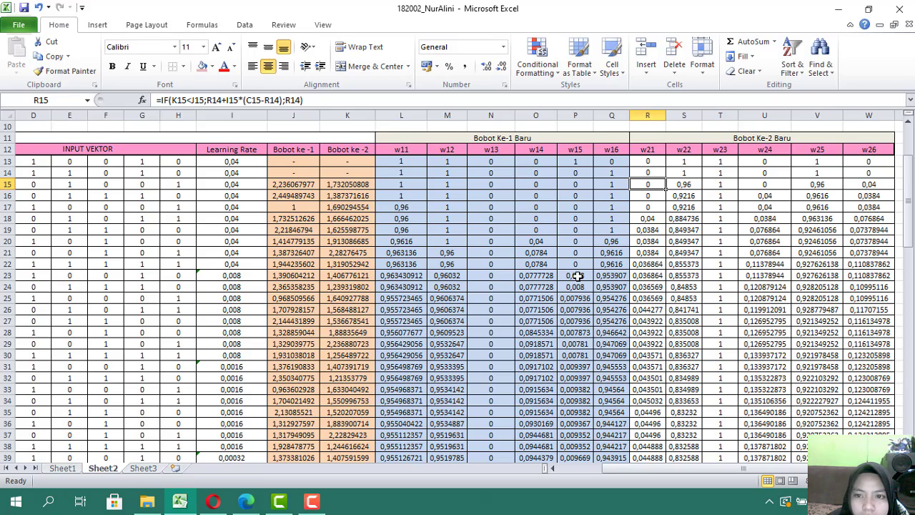
{"action": "left_click_drag", "start_coordinate": [641, 464], "coordinate": [563, 469]}
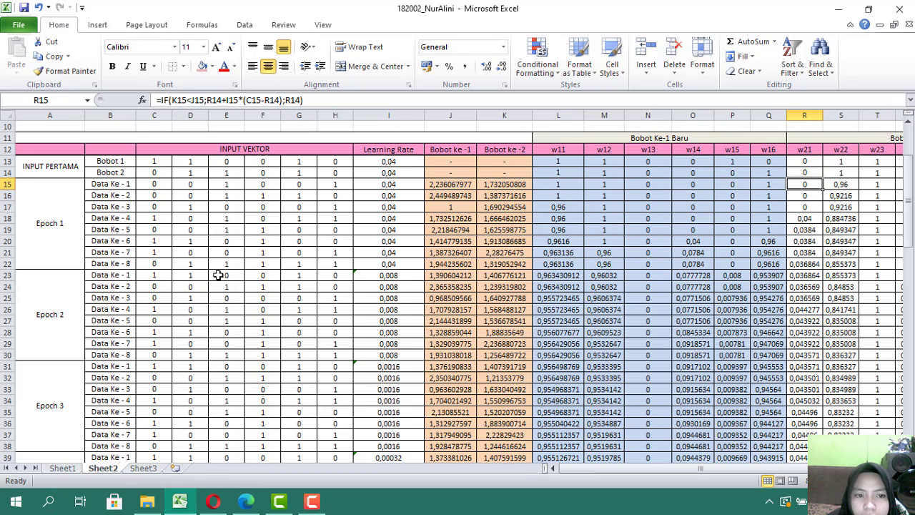
Inspect the formula in I23 that sets the learning rate for Epoch 2.
{"action": "left_click", "coordinate": [360, 278]}
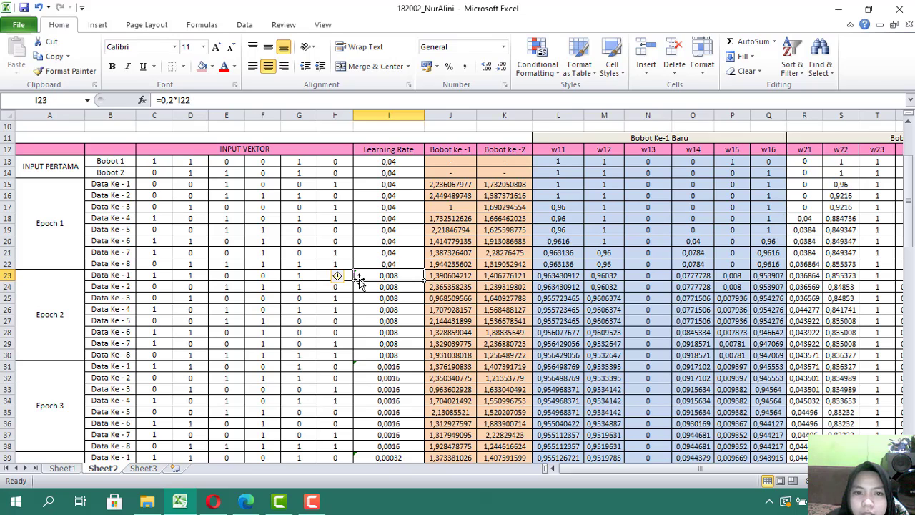
{"action": "left_click", "coordinate": [213, 101]}
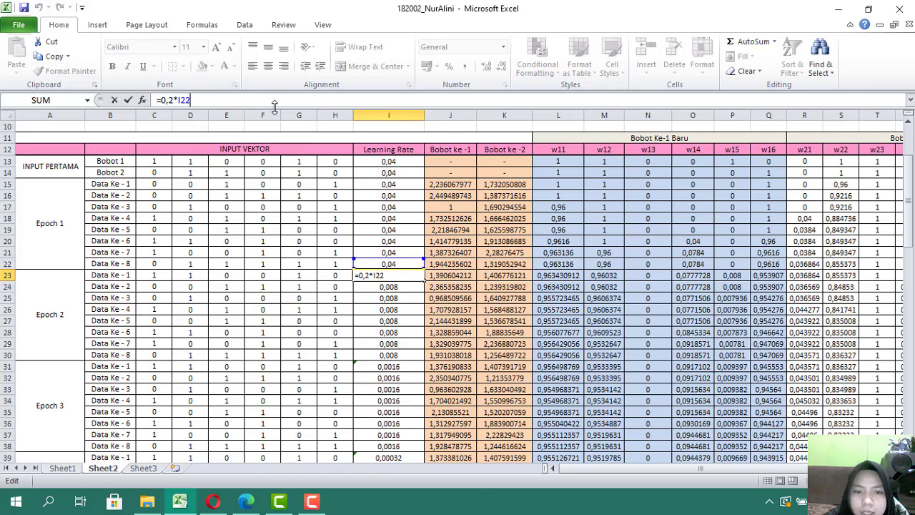
{"action": "key", "text": "Return"}
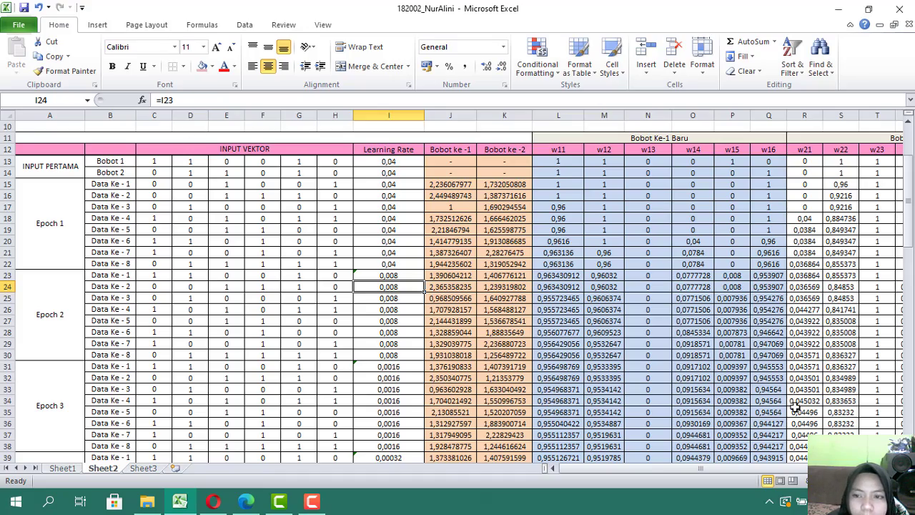
Review the remaining training epochs down to the Data Test table with its Bobot Ke-1, Bobot Ke-2 and Kelas columns.
{"action": "left_click_drag", "start_coordinate": [911, 229], "coordinate": [910, 227]}
{"action": "left_click_drag", "start_coordinate": [907, 367], "coordinate": [908, 429]}
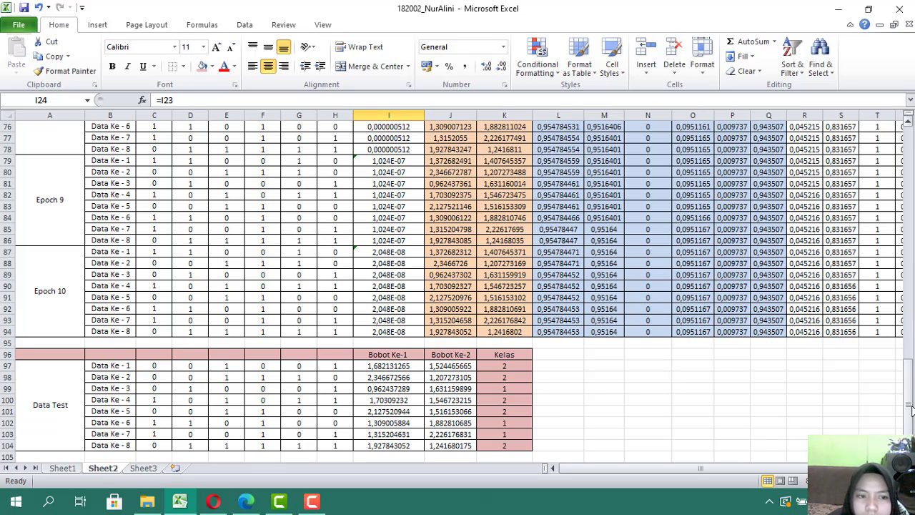
{"action": "left_click", "coordinate": [686, 470]}
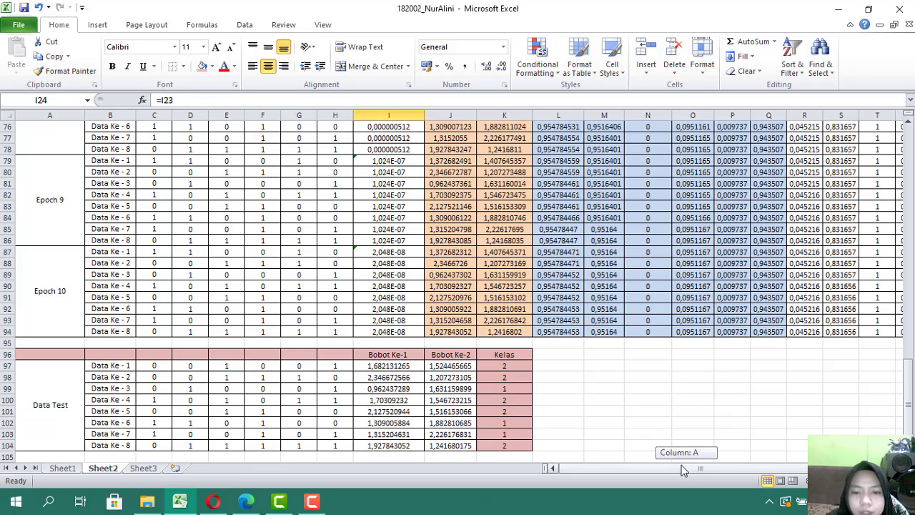
{"action": "left_click", "coordinate": [910, 413]}
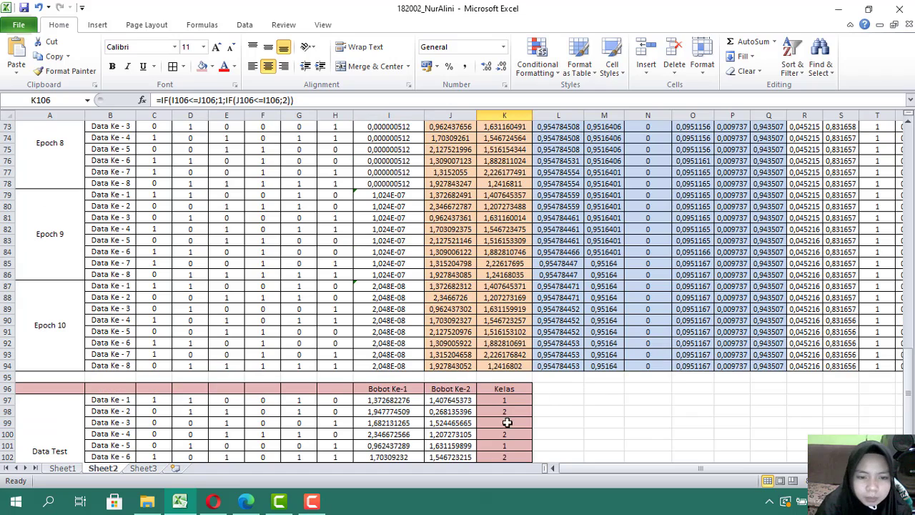
{"action": "left_click_drag", "start_coordinate": [907, 363], "coordinate": [908, 405]}
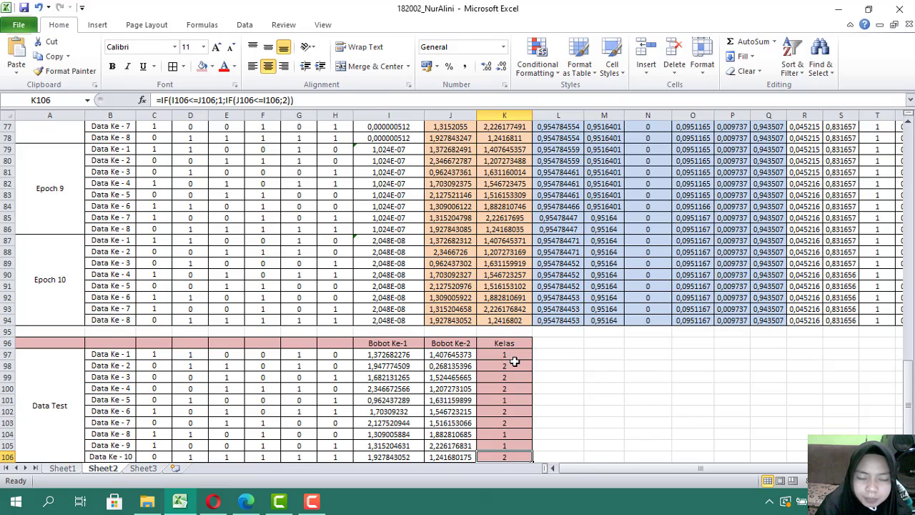
{"action": "scroll", "coordinate": [515, 361], "scroll_direction": "down", "scroll_amount": 2}
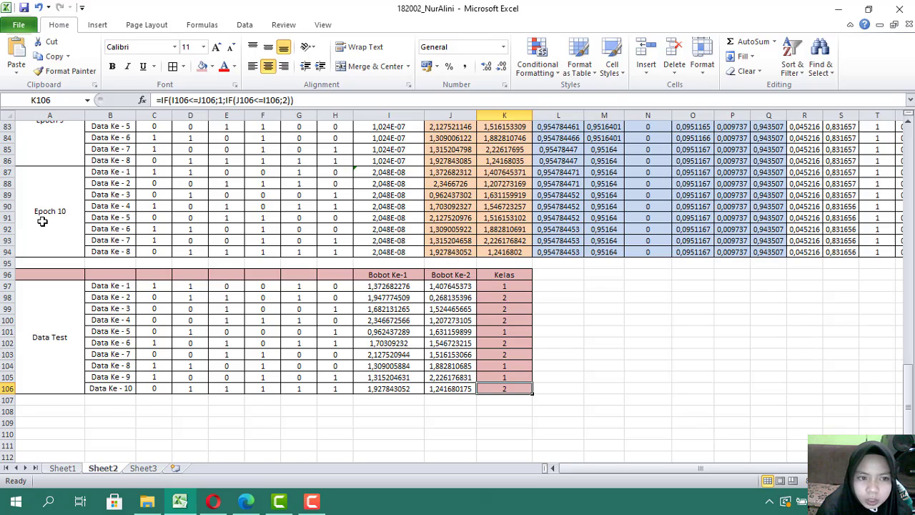
Inspect the final Epoch 10 weight formula in L94 and highlight the Data Test input vectors in C97:H106.
{"action": "left_click", "coordinate": [556, 251]}
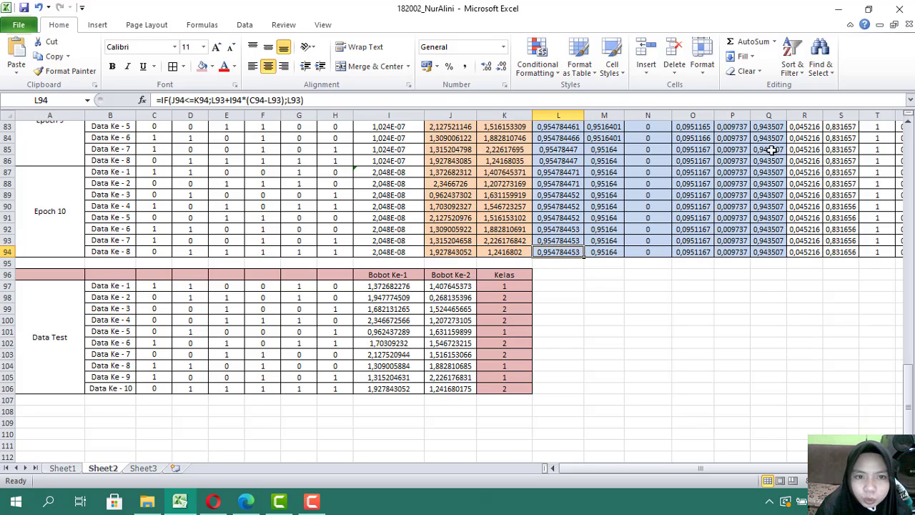
{"action": "mouse_move", "coordinate": [909, 415]}
{"action": "left_mouse_down"}
{"action": "mouse_move", "coordinate": [909, 186]}
{"action": "mouse_move", "coordinate": [909, 412]}
{"action": "left_mouse_up"}
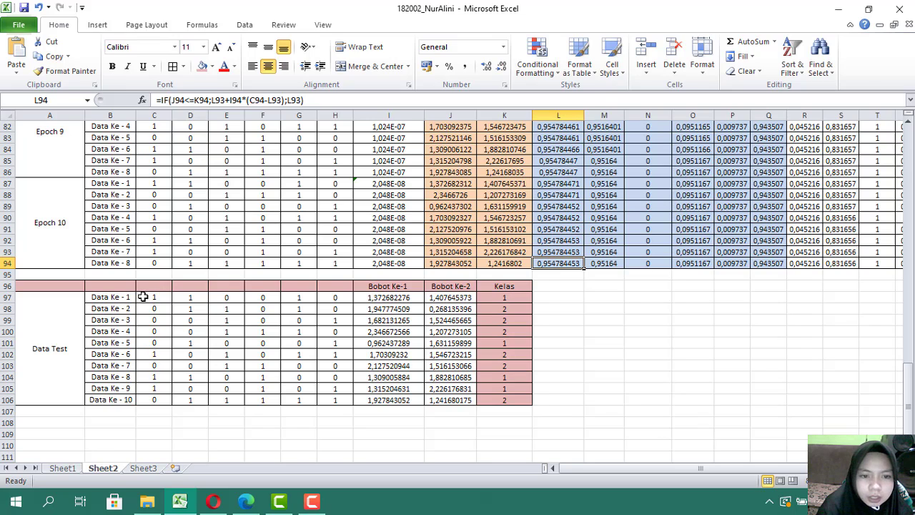
{"action": "left_click_drag", "start_coordinate": [148, 298], "coordinate": [332, 400]}
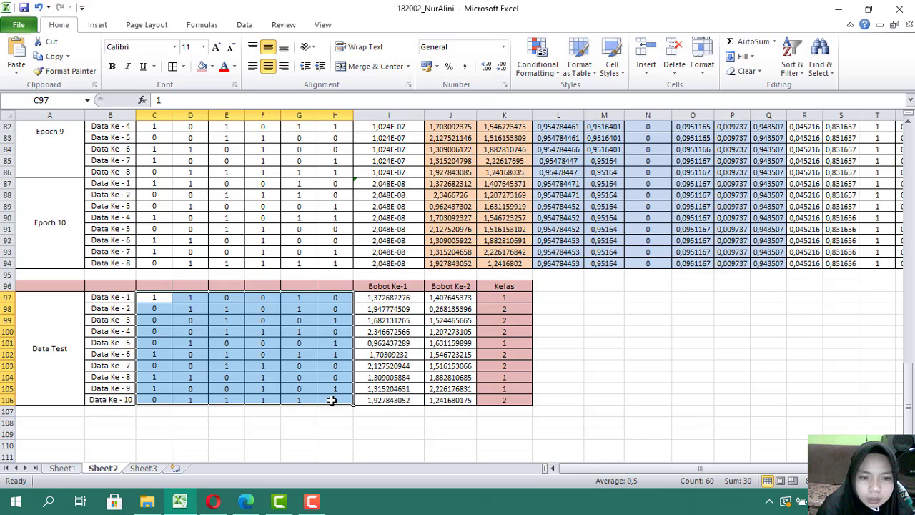
{"action": "left_click", "coordinate": [327, 421]}
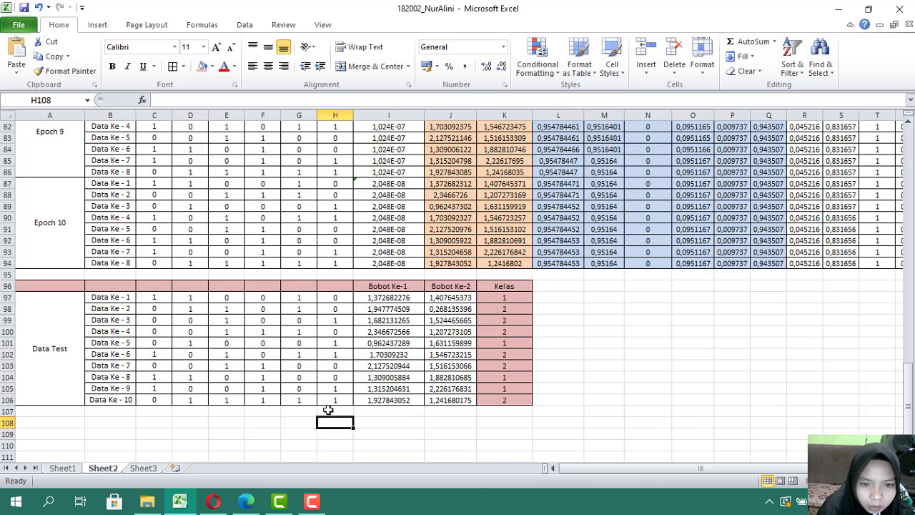
Inspect the Bobot Ke-1 distance formula in I97, tracing its references to the Epoch 10 weights, and compare it with the Bobot Ke-2 formula in J97.
{"action": "left_click", "coordinate": [376, 297]}
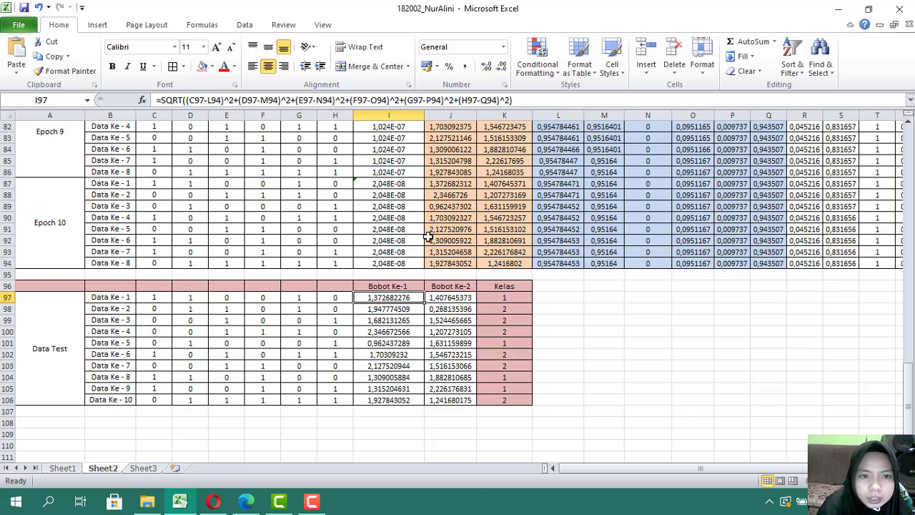
{"action": "left_click", "coordinate": [538, 99]}
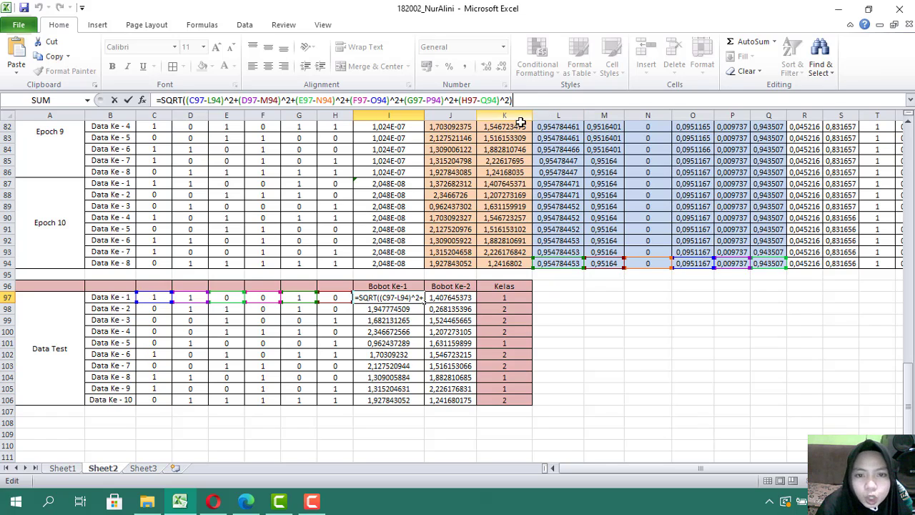
{"action": "left_click", "coordinate": [223, 99]}
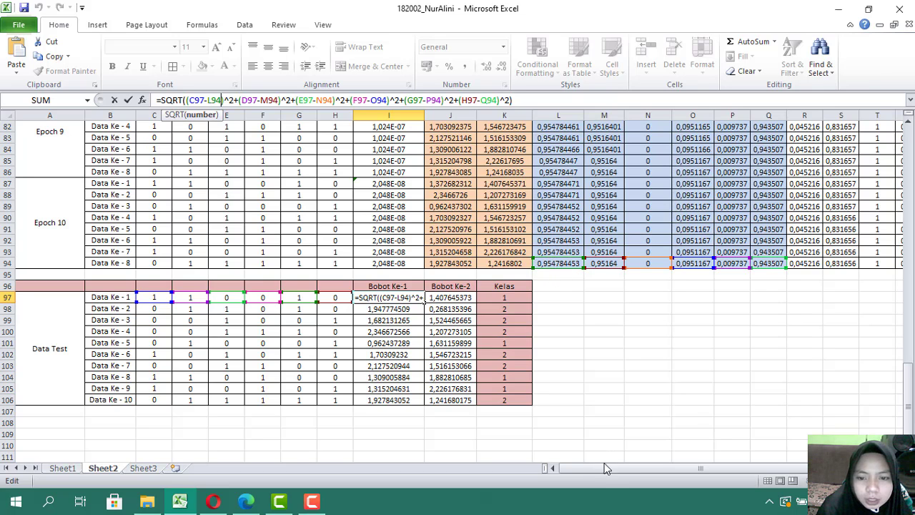
{"action": "left_click_drag", "start_coordinate": [593, 464], "coordinate": [725, 458]}
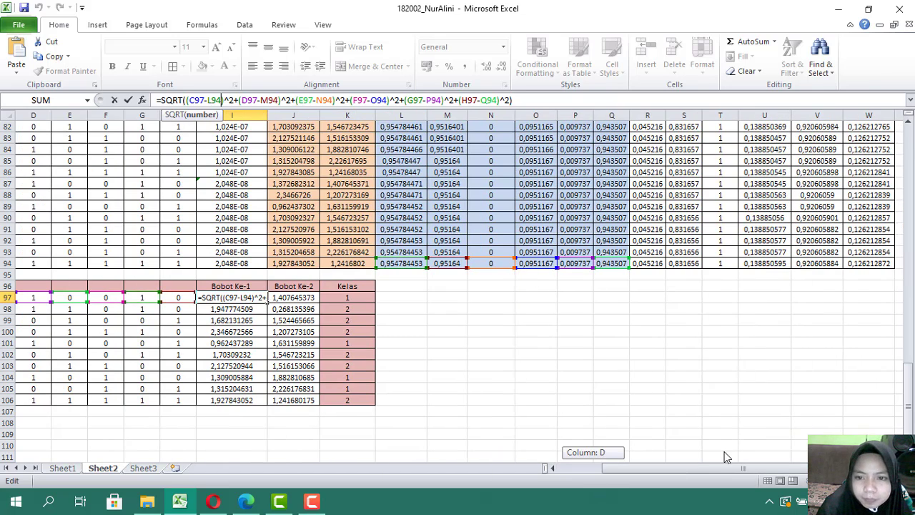
{"action": "left_click_drag", "start_coordinate": [645, 448], "coordinate": [571, 457]}
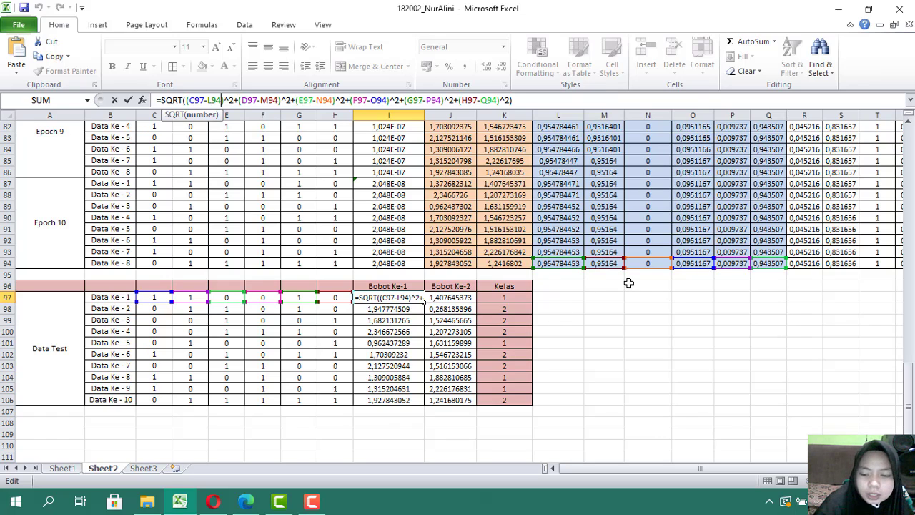
{"action": "key", "text": "Return"}
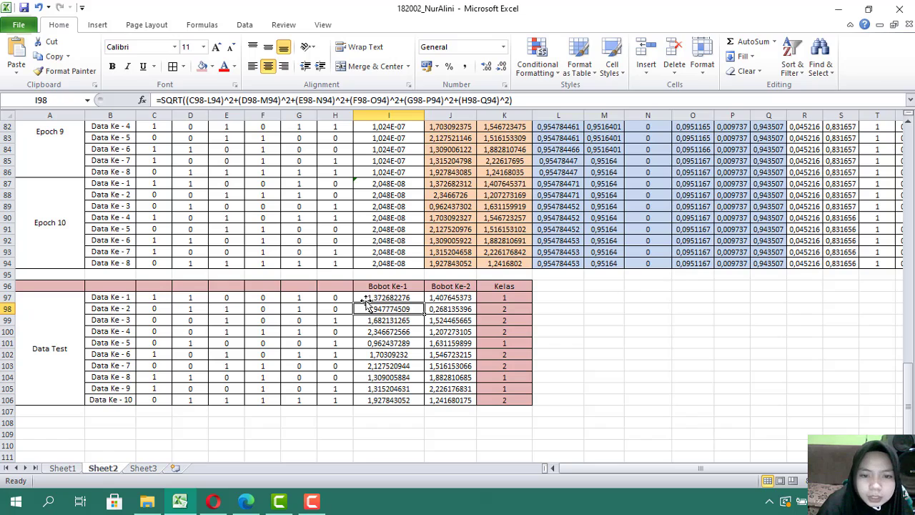
{"action": "left_click", "coordinate": [435, 300]}
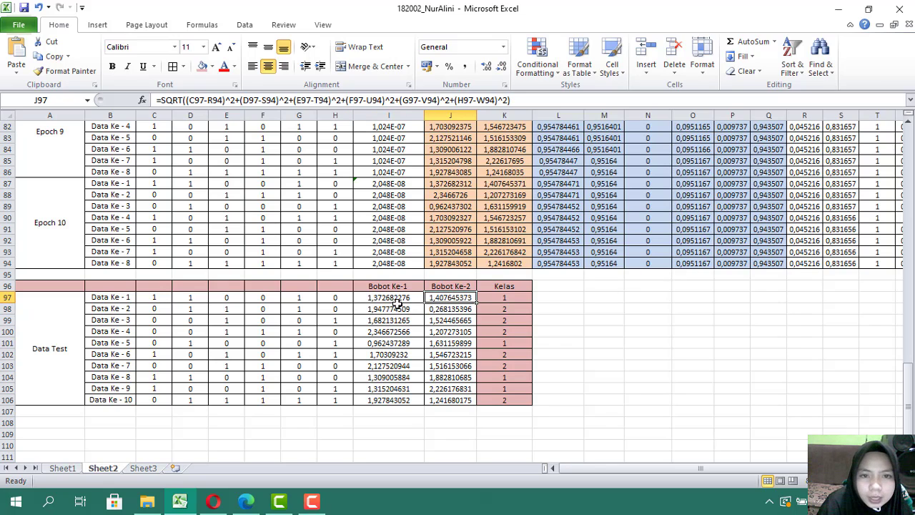
{"action": "left_click", "coordinate": [372, 299]}
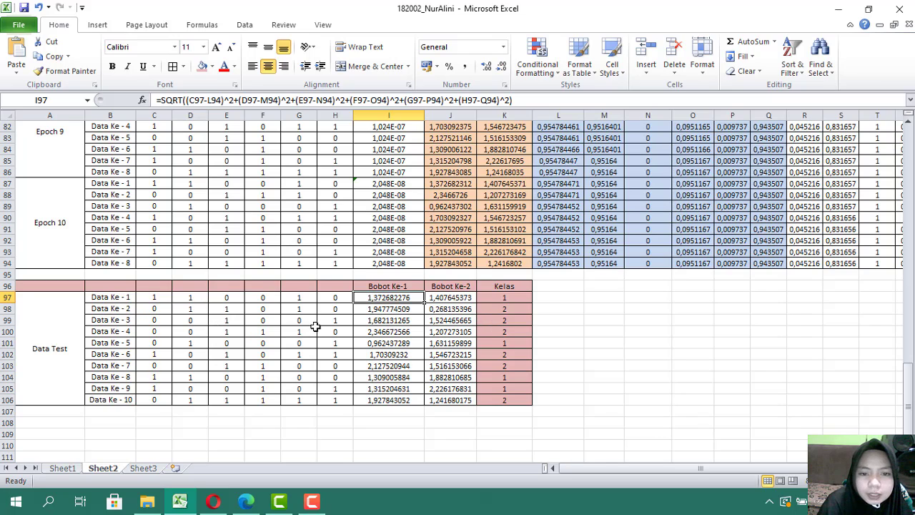
Inspect the IF formula in K97 that assigns the class from both distances, and highlight the Data Test inputs and results.
{"action": "left_click", "coordinate": [513, 300]}
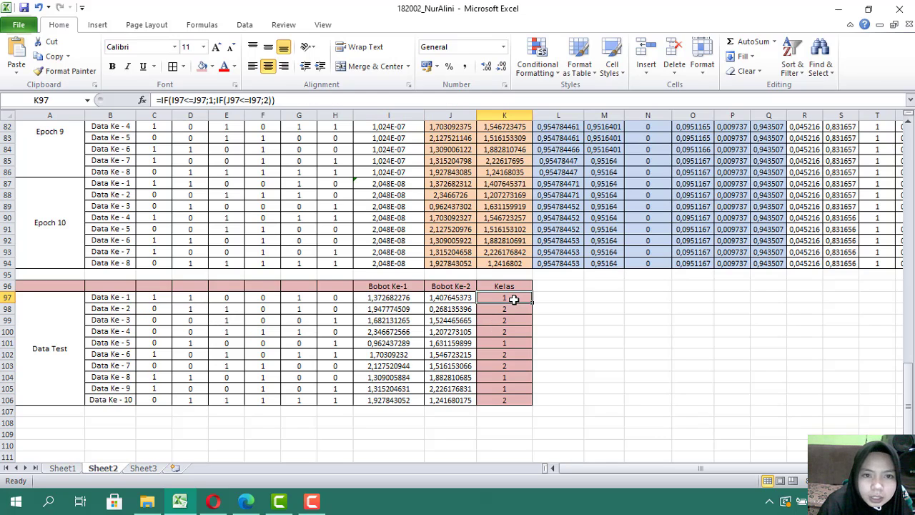
{"action": "left_click", "coordinate": [319, 100]}
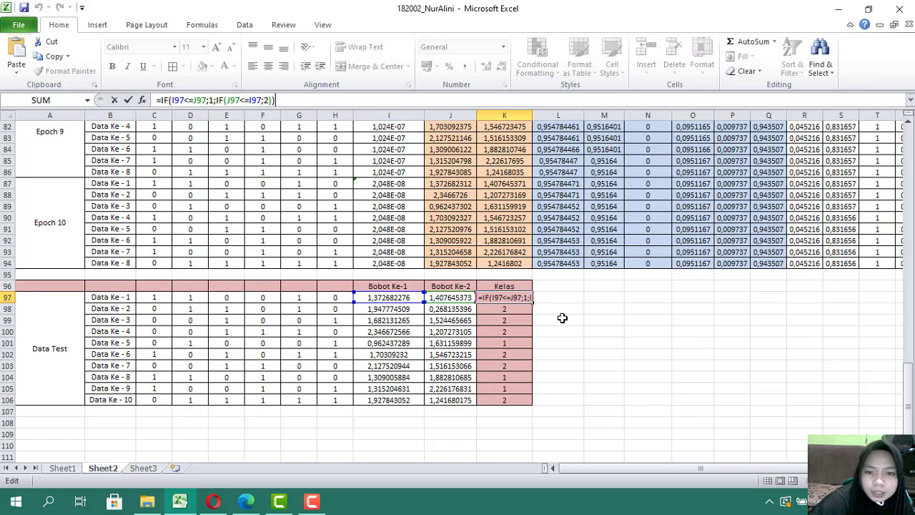
{"action": "key", "text": "Return"}
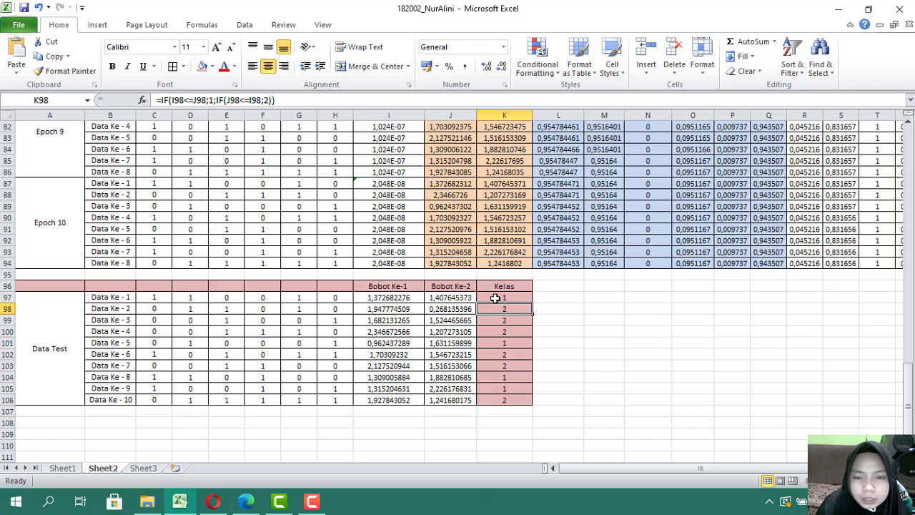
{"action": "left_click", "coordinate": [494, 298]}
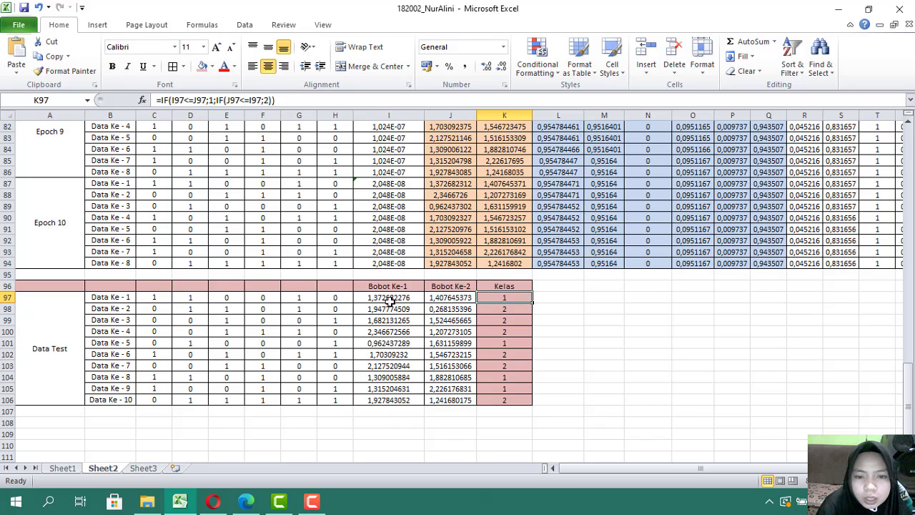
{"action": "left_click_drag", "start_coordinate": [158, 296], "coordinate": [519, 407]}
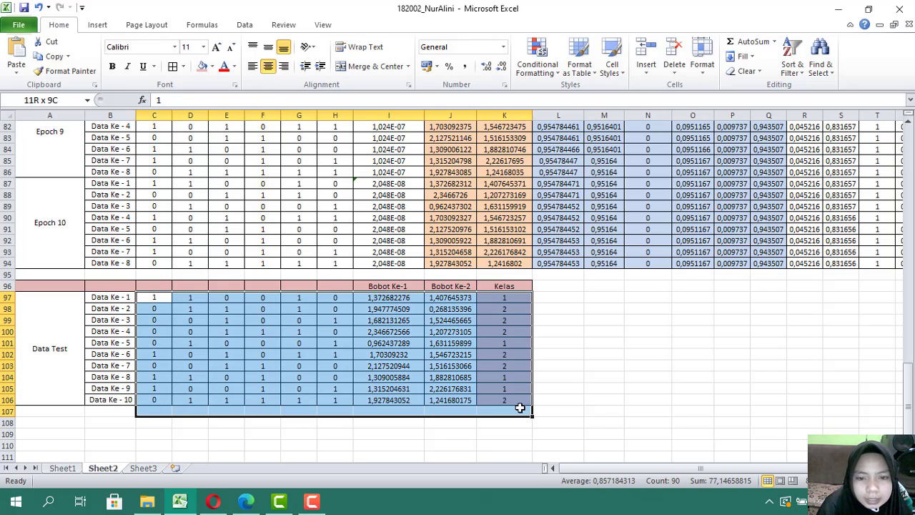
{"action": "left_click", "coordinate": [548, 375]}
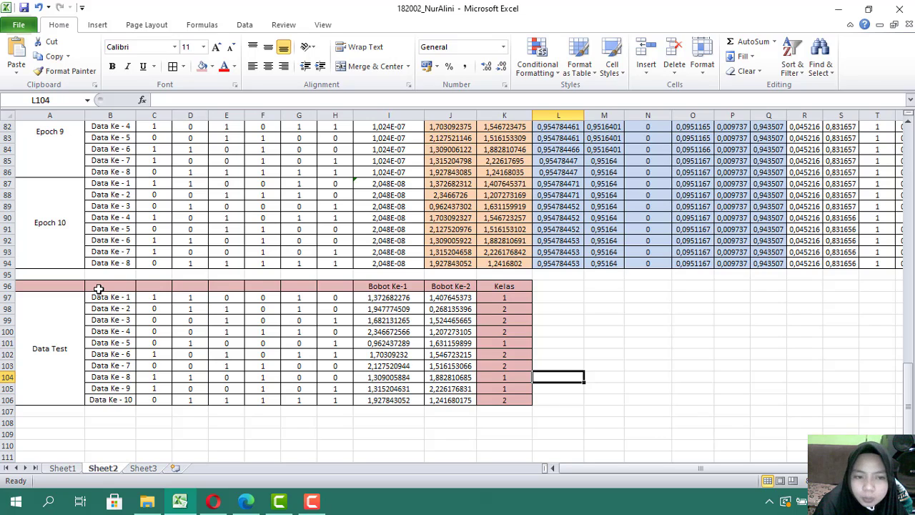
{"action": "left_click", "coordinate": [314, 500]}
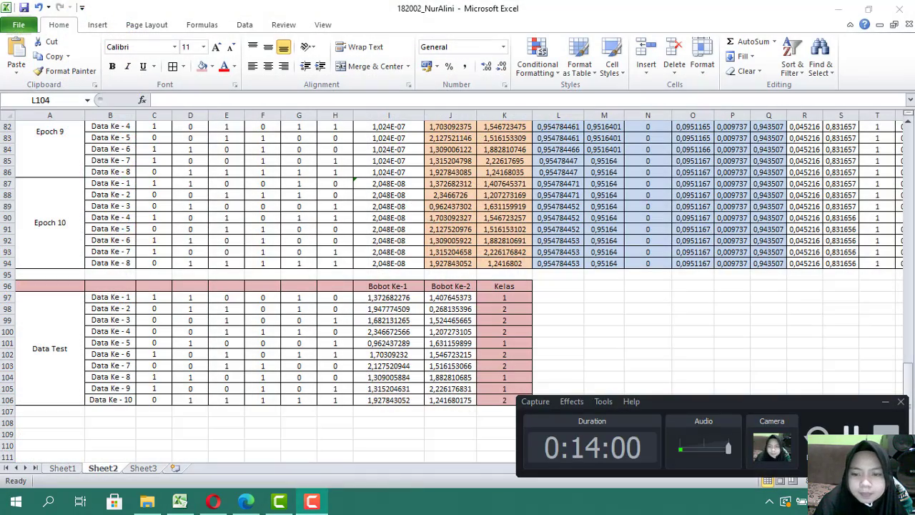